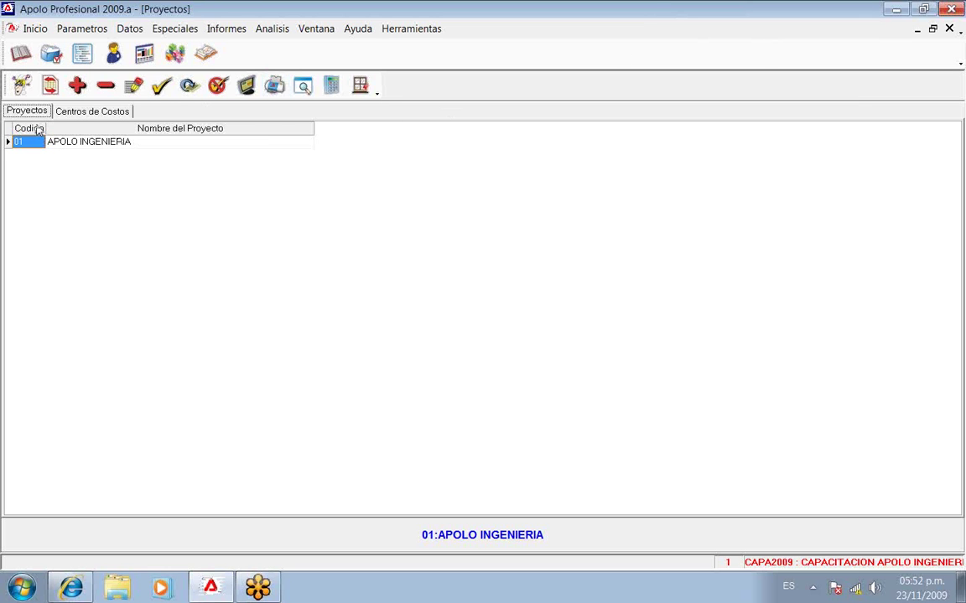
Review the APOLO INGENIERIA project record and the cost centers assigned to it
click(92, 111)
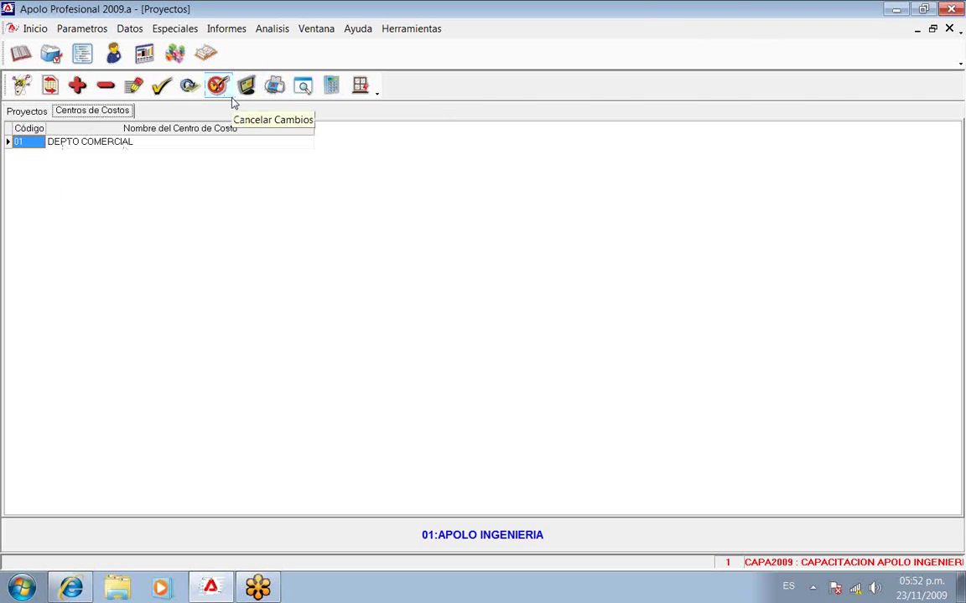
click(27, 110)
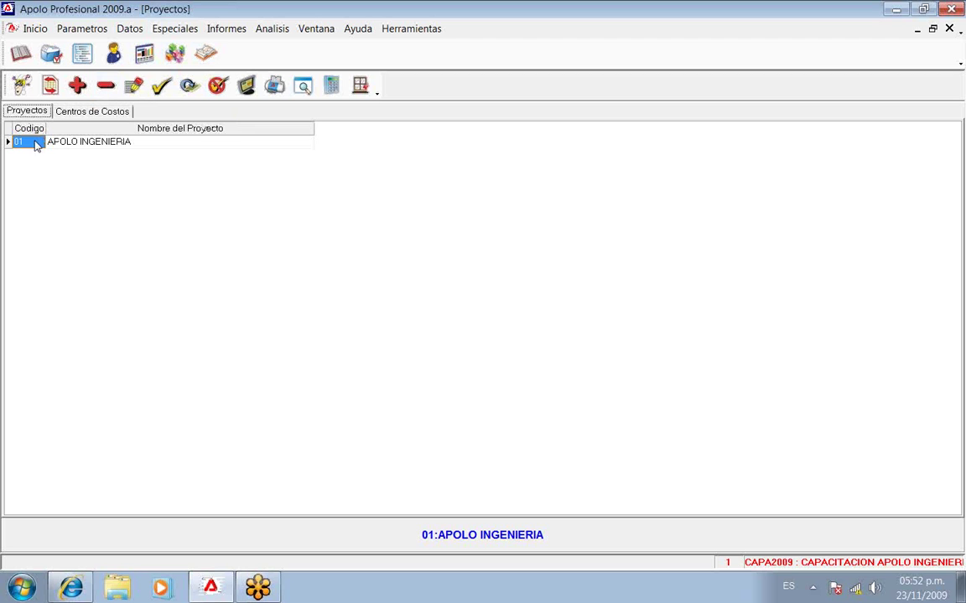
click(129, 144)
click(132, 149)
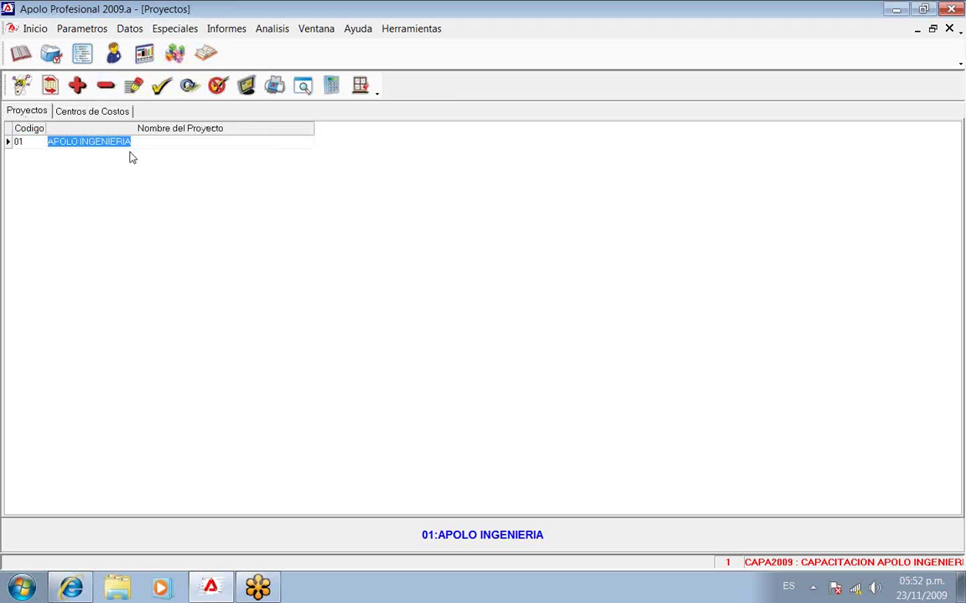
click(92, 110)
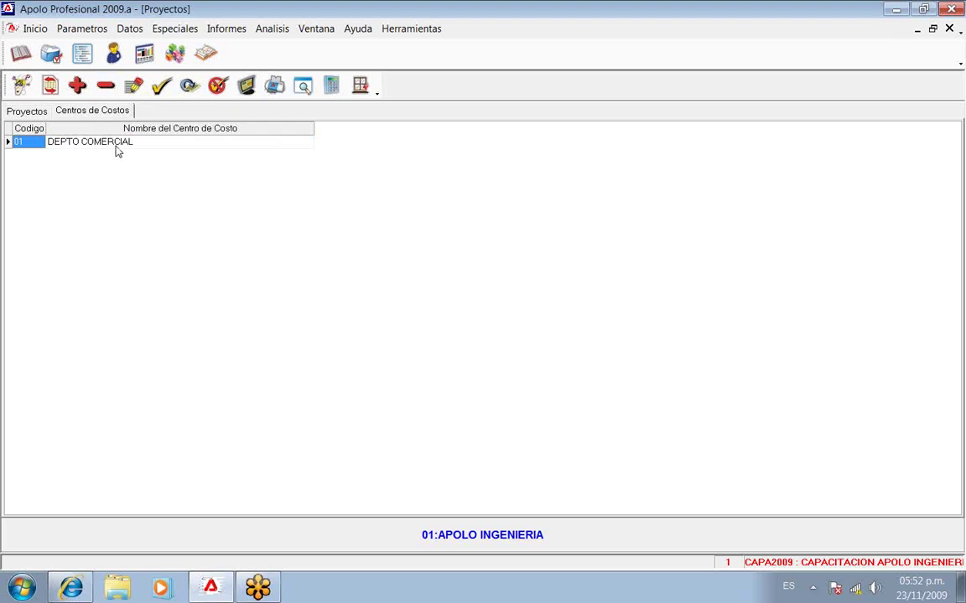
click(20, 110)
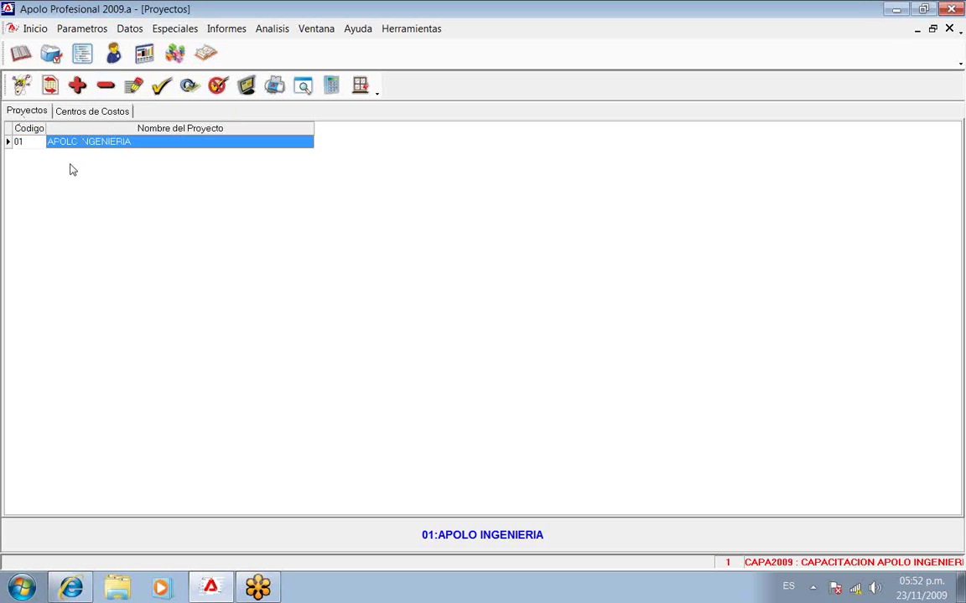
Open the cost centers list and examine the code, name, Mandante and project fields, including the project choices for OFICINA CENTRO
click(125, 32)
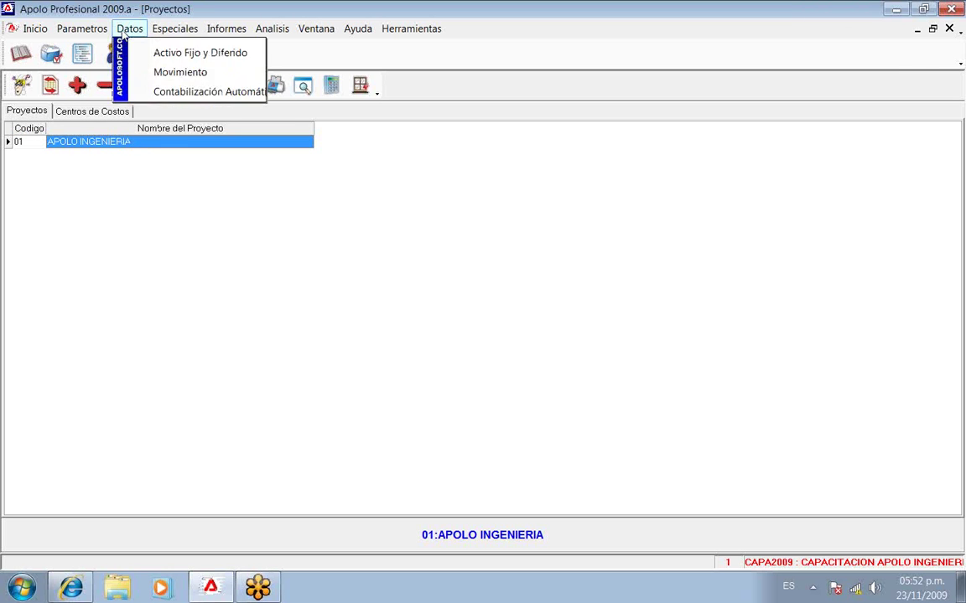
click(189, 89)
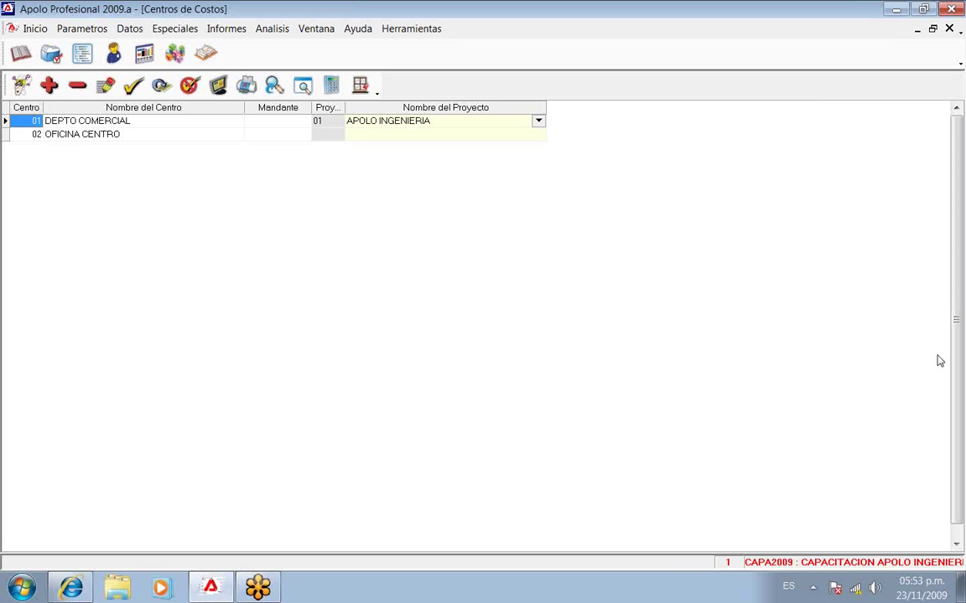
click(32, 133)
click(29, 123)
click(29, 124)
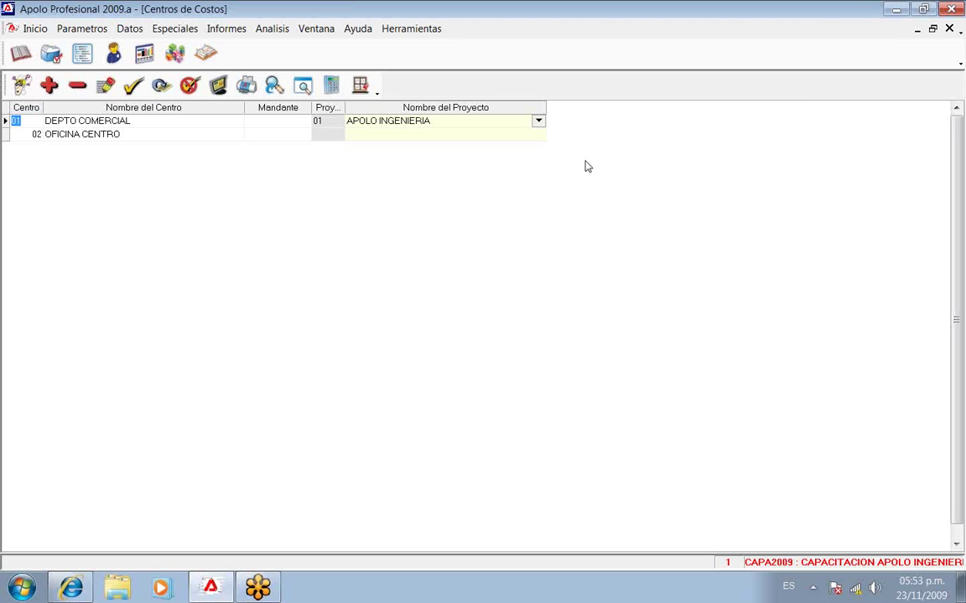
click(132, 123)
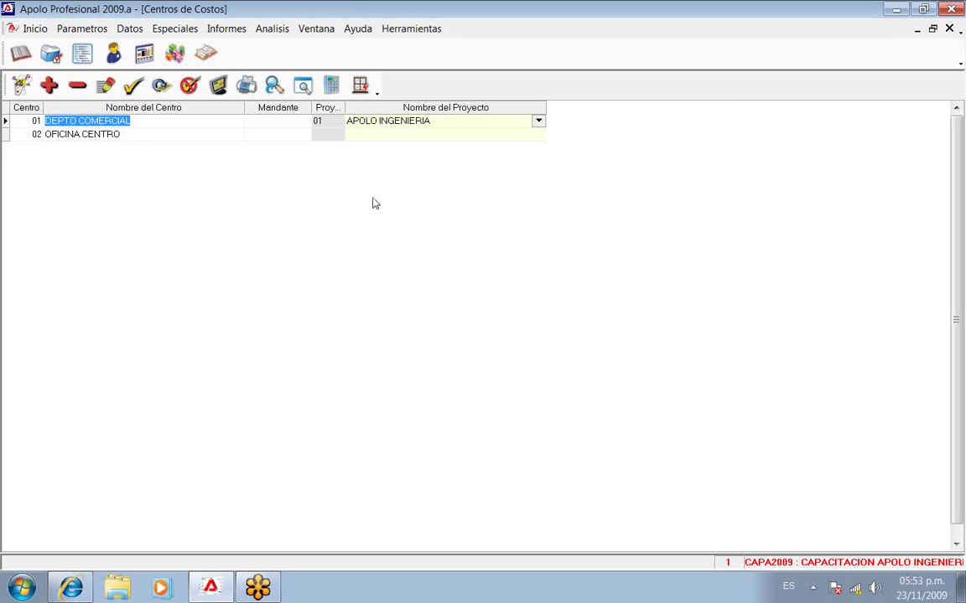
click(277, 125)
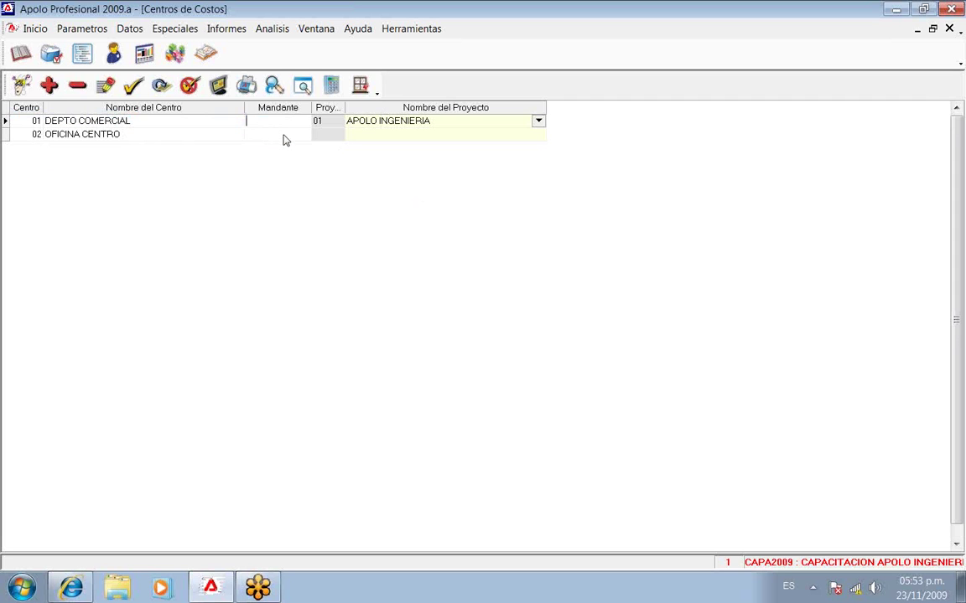
click(283, 135)
click(284, 125)
click(285, 134)
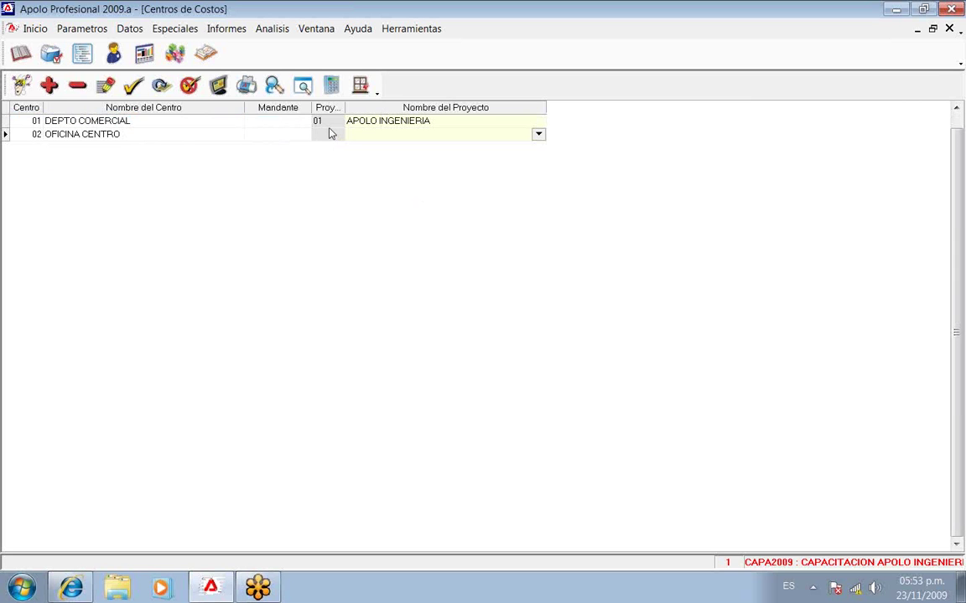
click(326, 132)
click(538, 134)
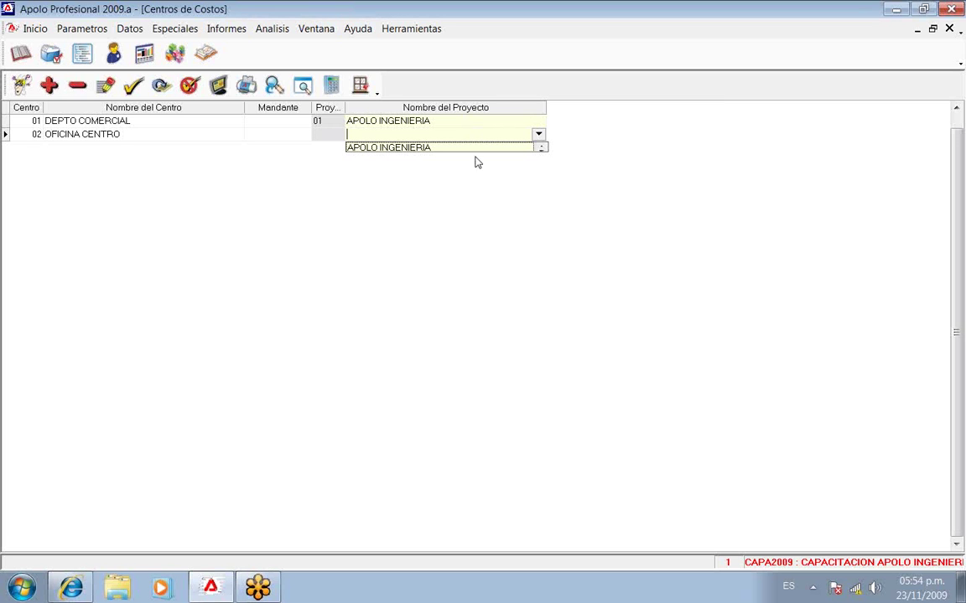
click(317, 123)
click(282, 135)
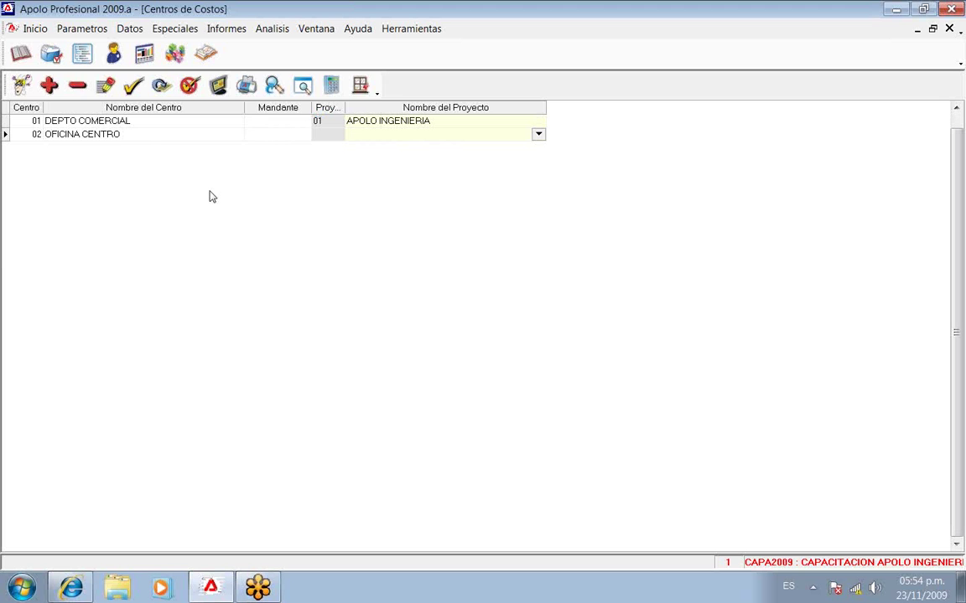
Return to the projects list, add a project with code 02 named PROYECTO MANIZALES, and save it
click(129, 28)
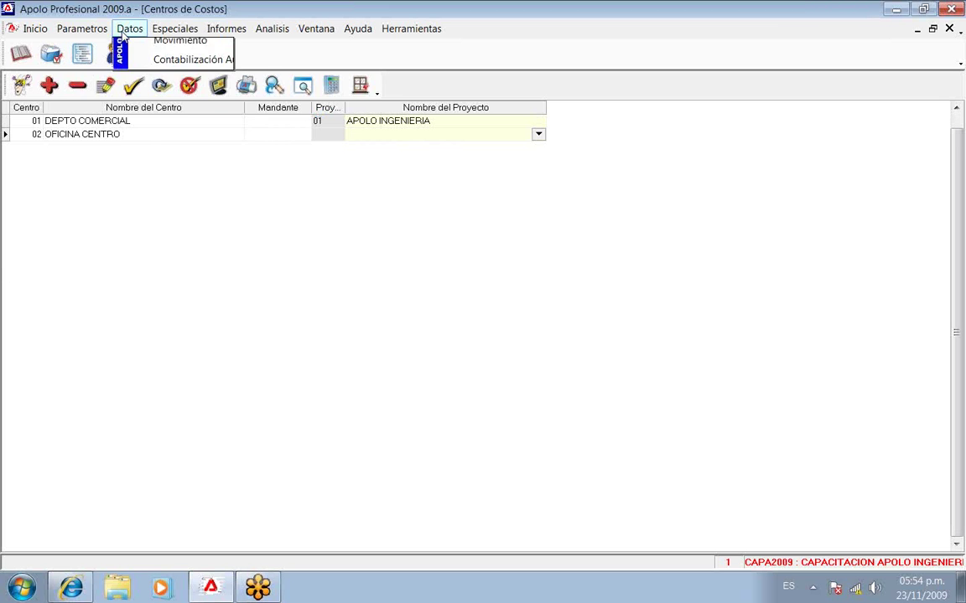
click(172, 71)
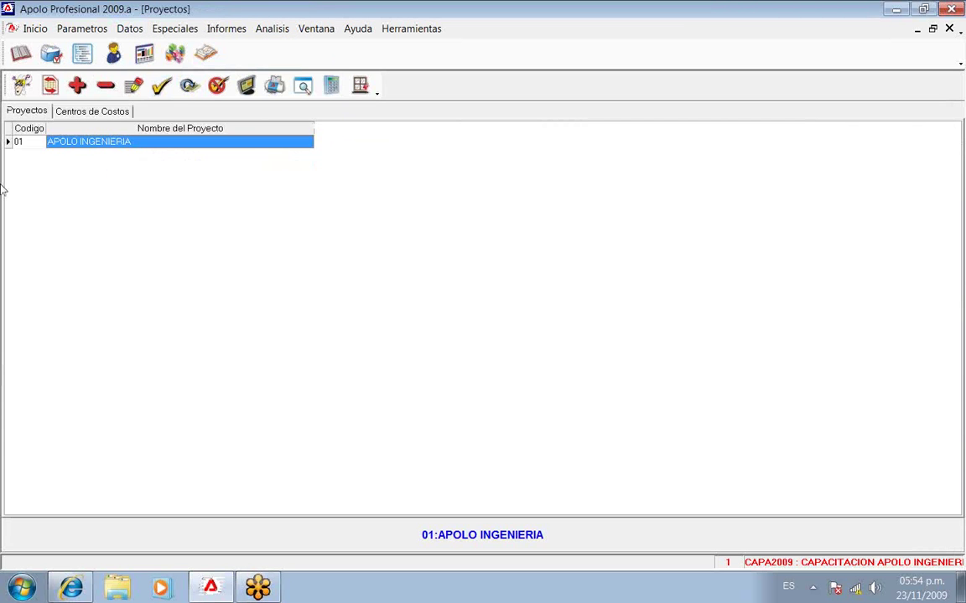
click(78, 88)
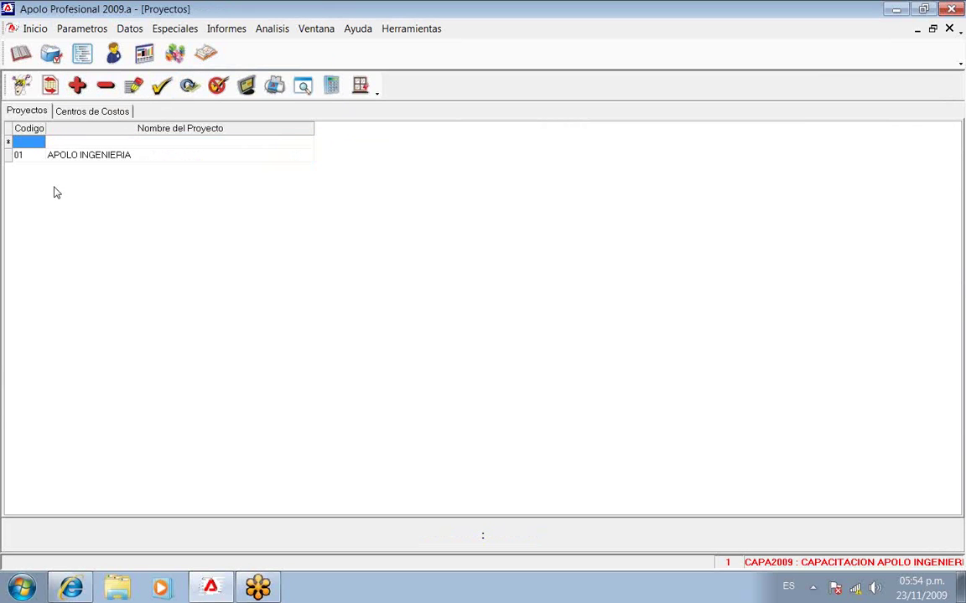
text(m)
key(BackSpace)
key(Tab)
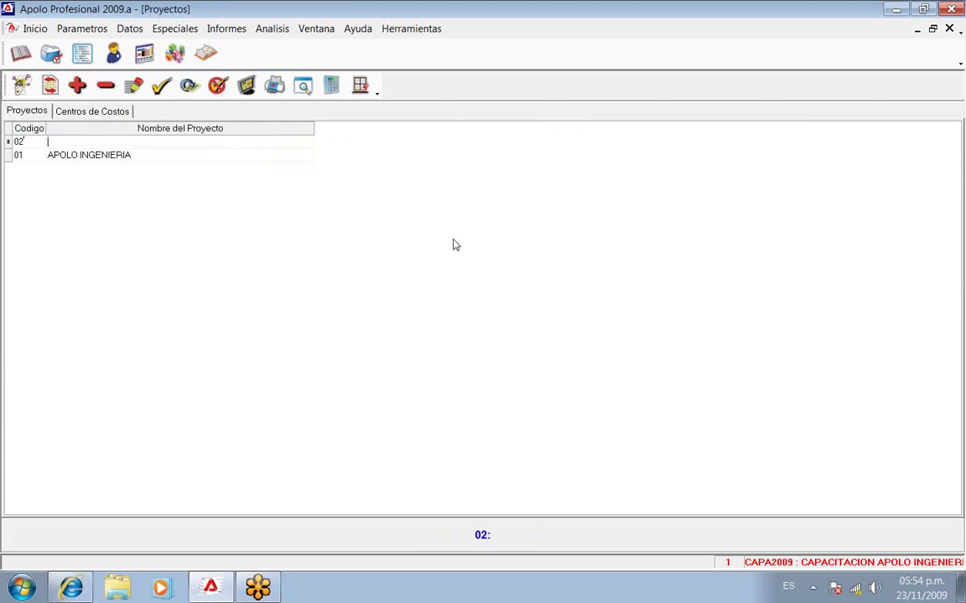
text(PROYECTO MANIZALES)
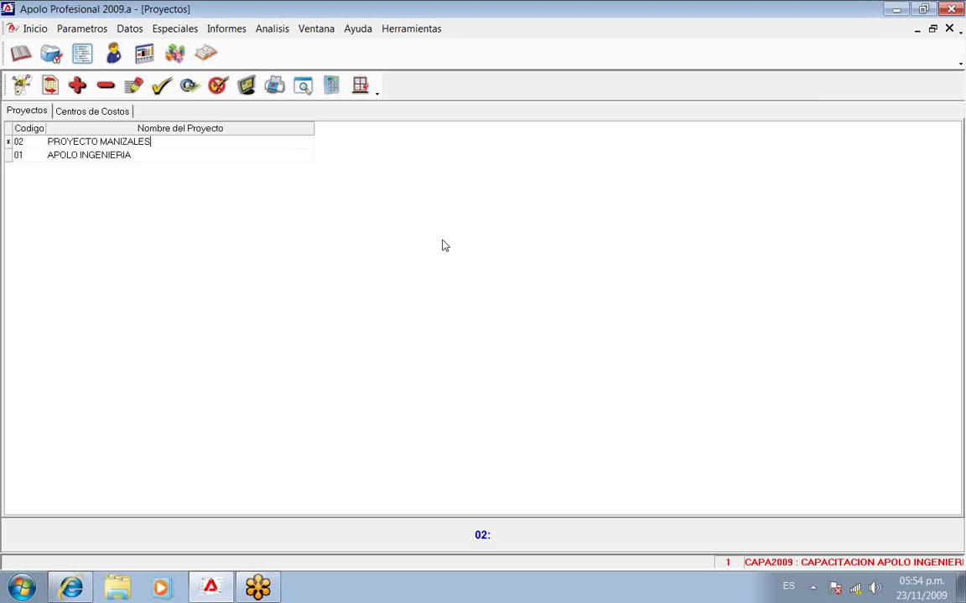
click(161, 86)
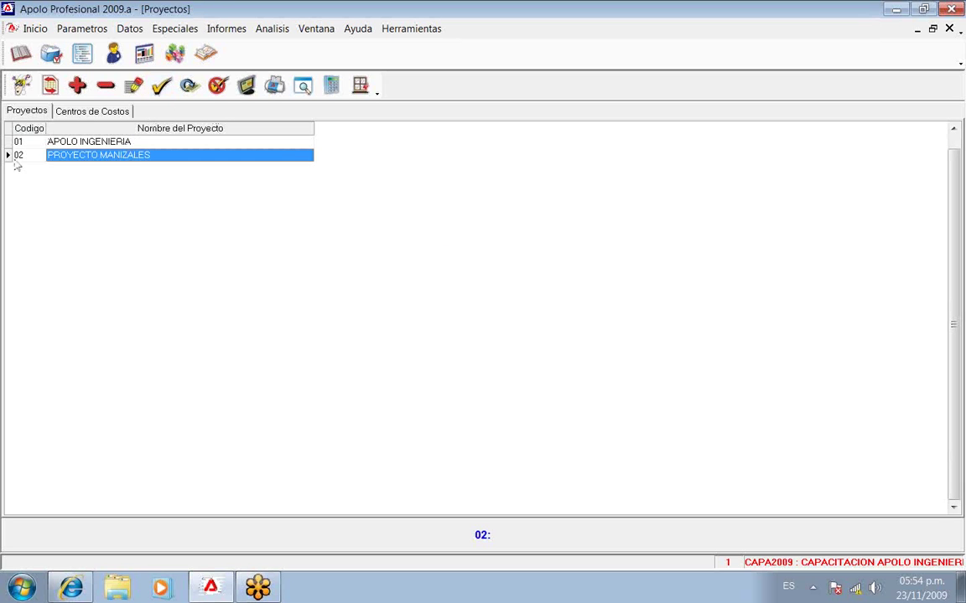
Check the cost centers assigned to project 02, PROYECTO MANIZALES
click(81, 114)
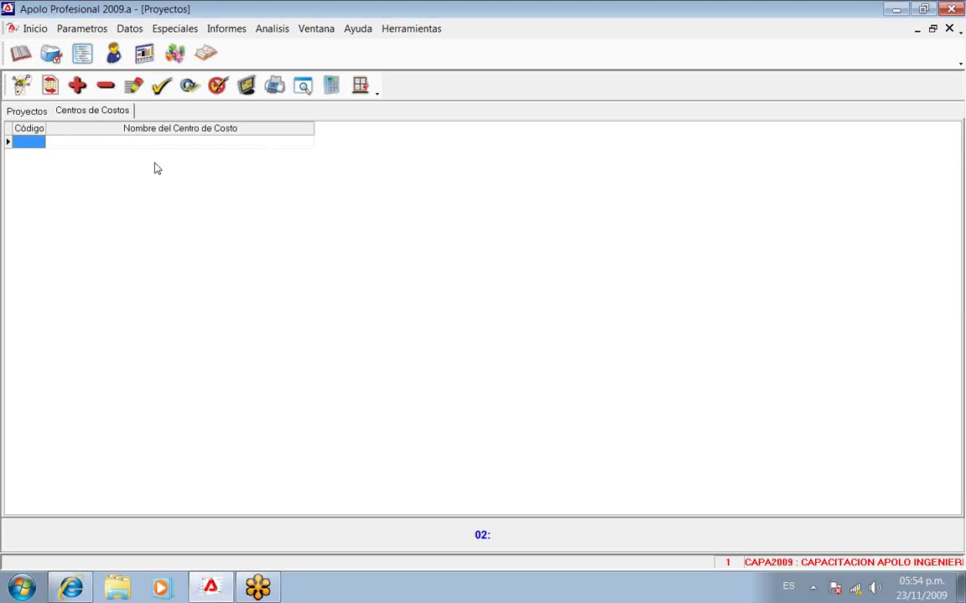
click(35, 108)
click(26, 155)
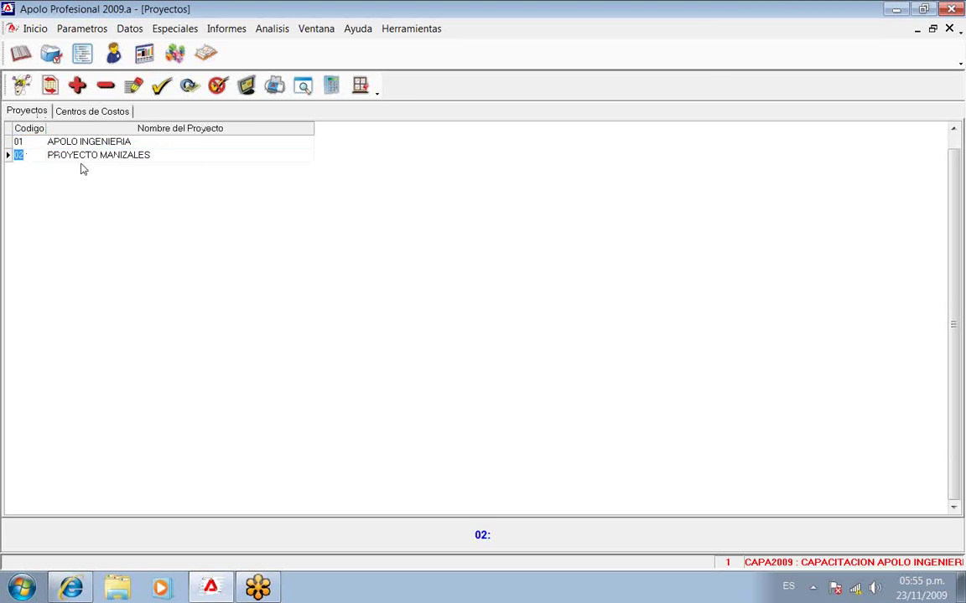
click(89, 110)
click(28, 110)
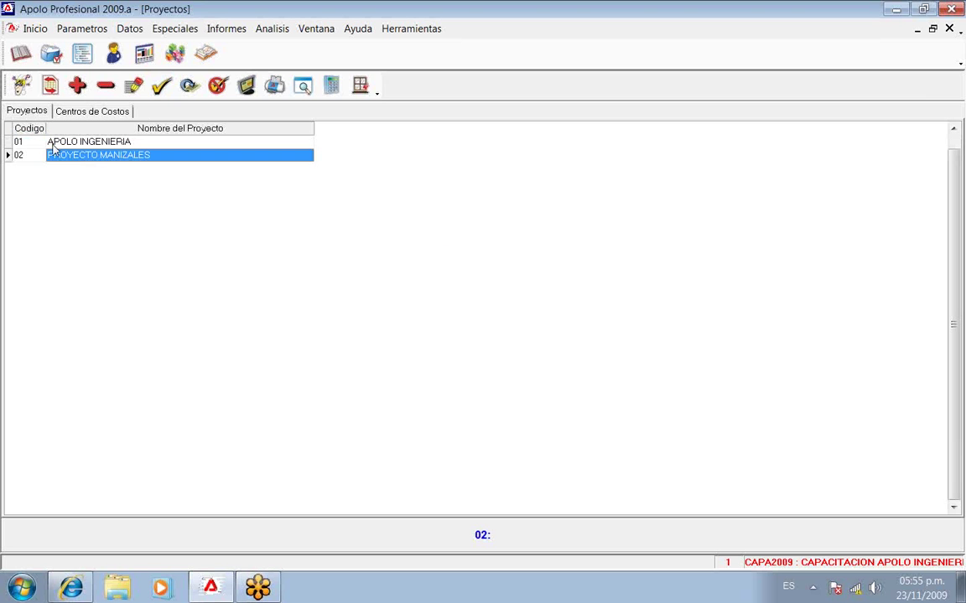
Open the cost centers list and insert a blank record below OFICINA CENTRO
click(127, 34)
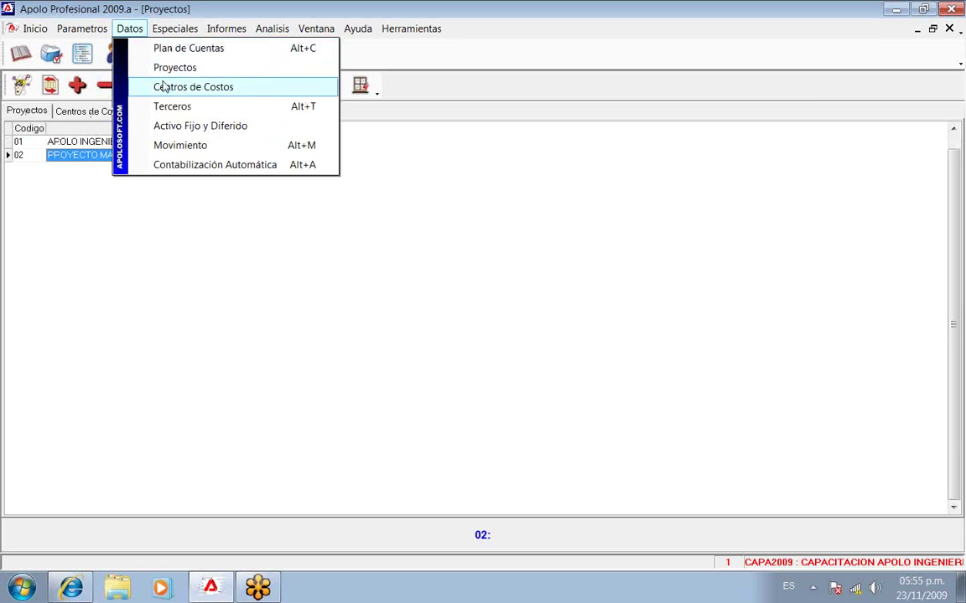
click(197, 91)
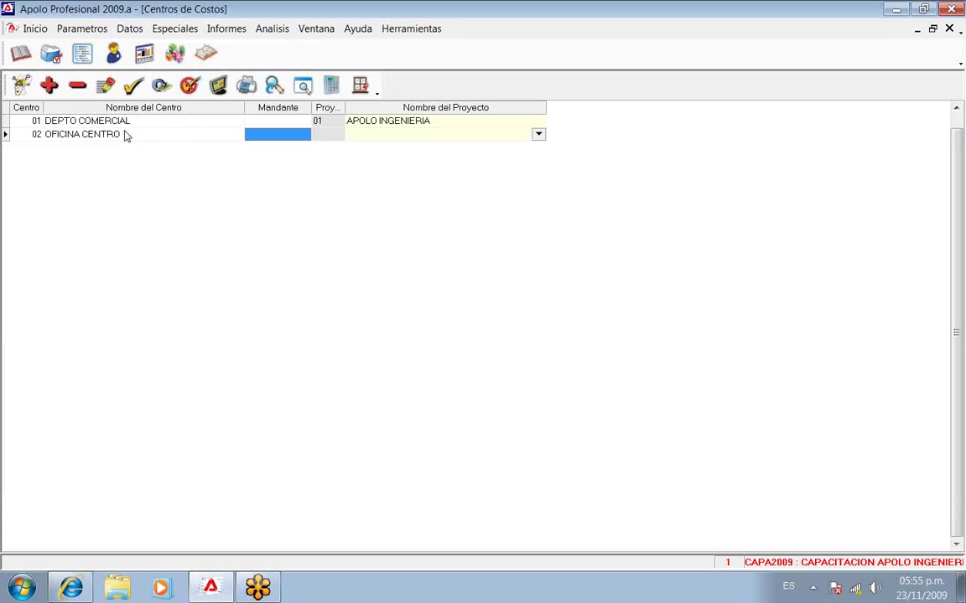
click(122, 143)
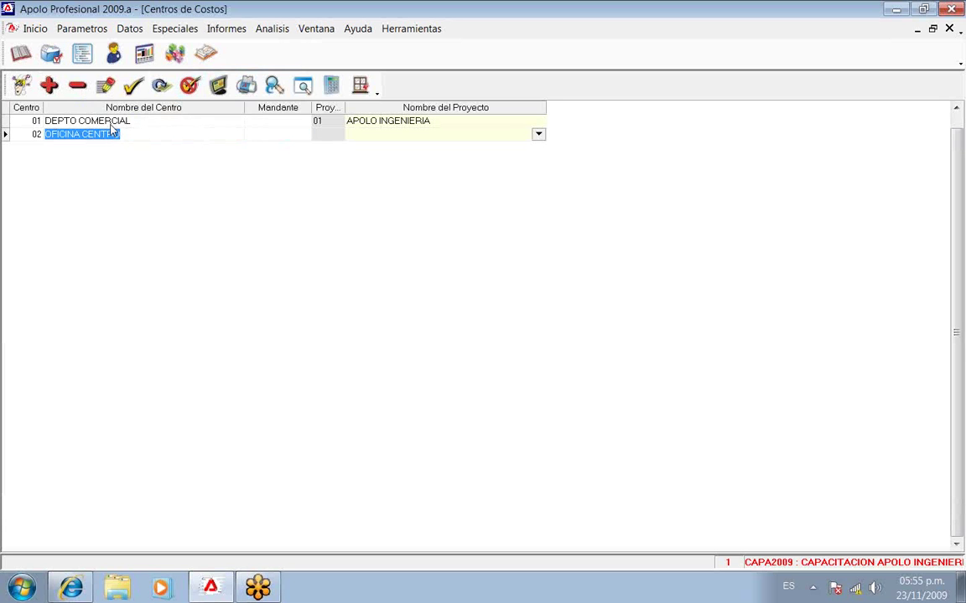
click(109, 126)
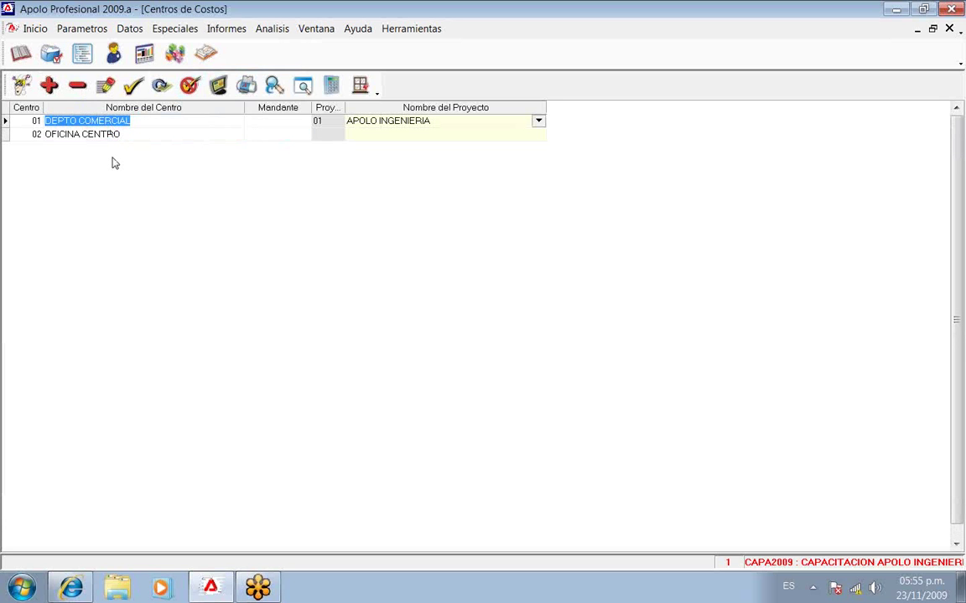
key(Down)
key(Down)
key(Up)
key(Up)
key(Down)
key(Left)
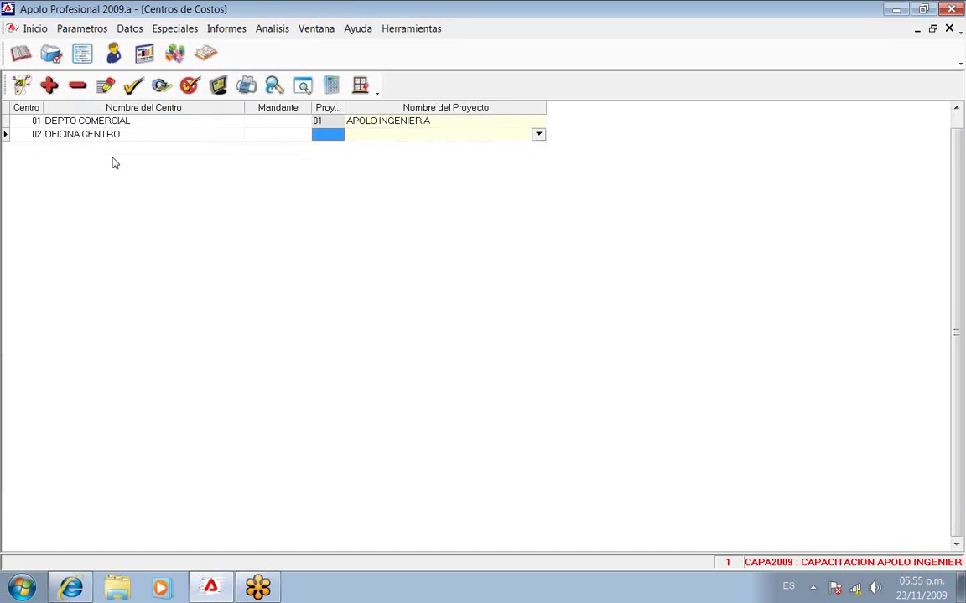
key(Up)
key(Right)
key(Down)
key(Down)
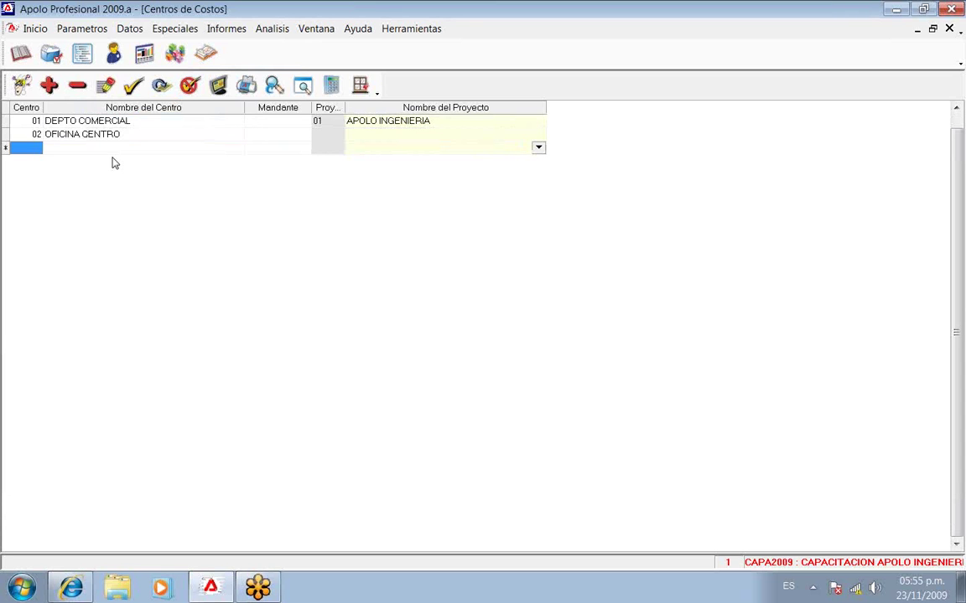
Fill the blank record with code 03 and name CENTRO, assign it to PROYECTO MANIZALES, and save it
text(03)
key(Tab)
text(CEN)
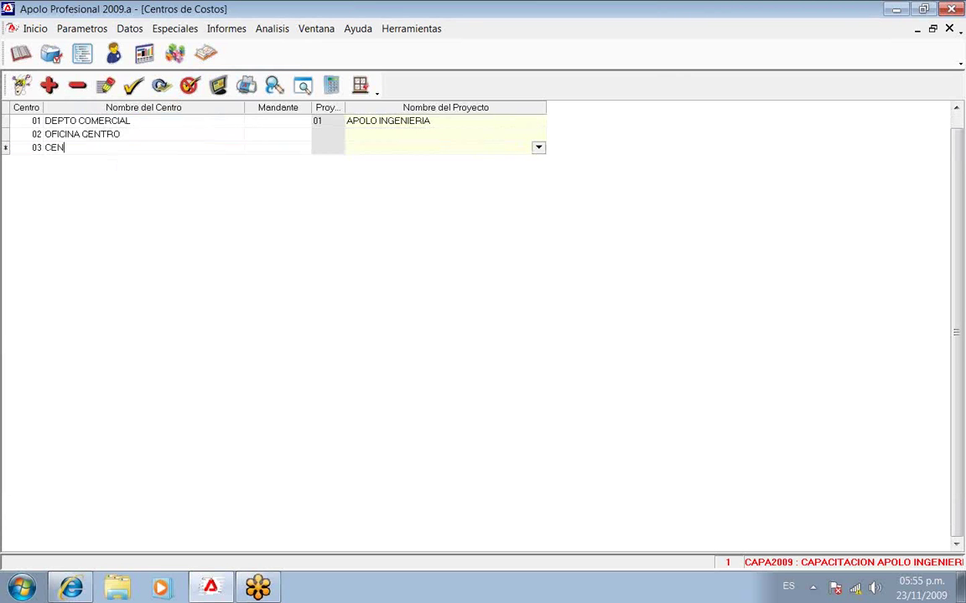
text(TRO)
key(Tab)
click(538, 148)
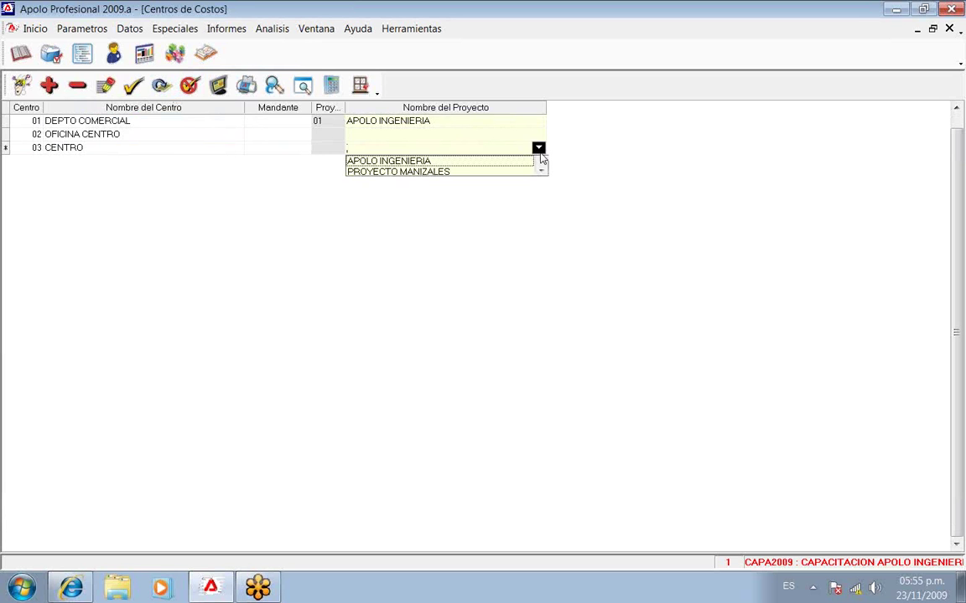
click(428, 176)
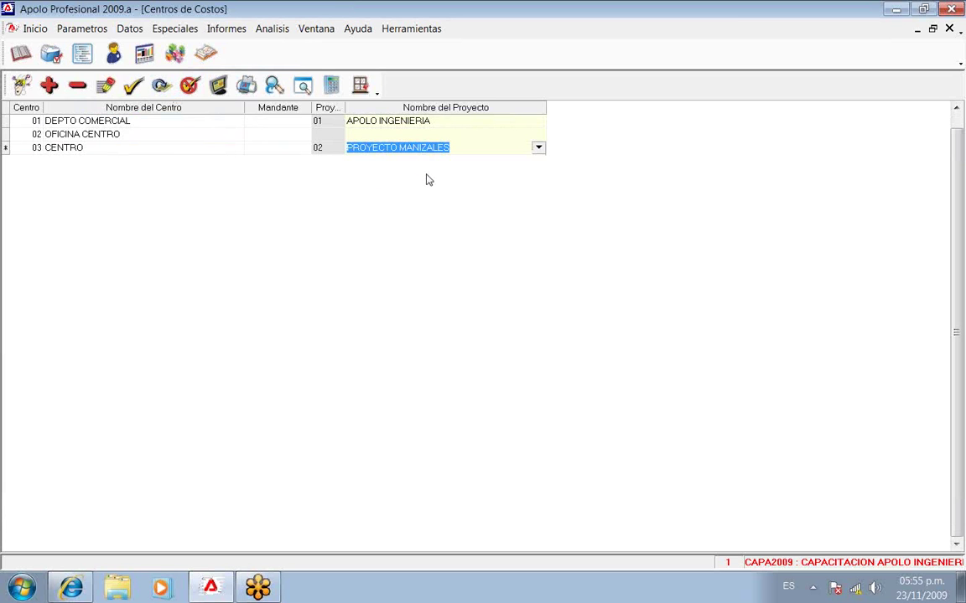
click(127, 94)
Add a cost center with code 04 named ALTA SUIZA below CENTRO and assign it to PROYECTO MANIZALES
click(56, 151)
key(Down)
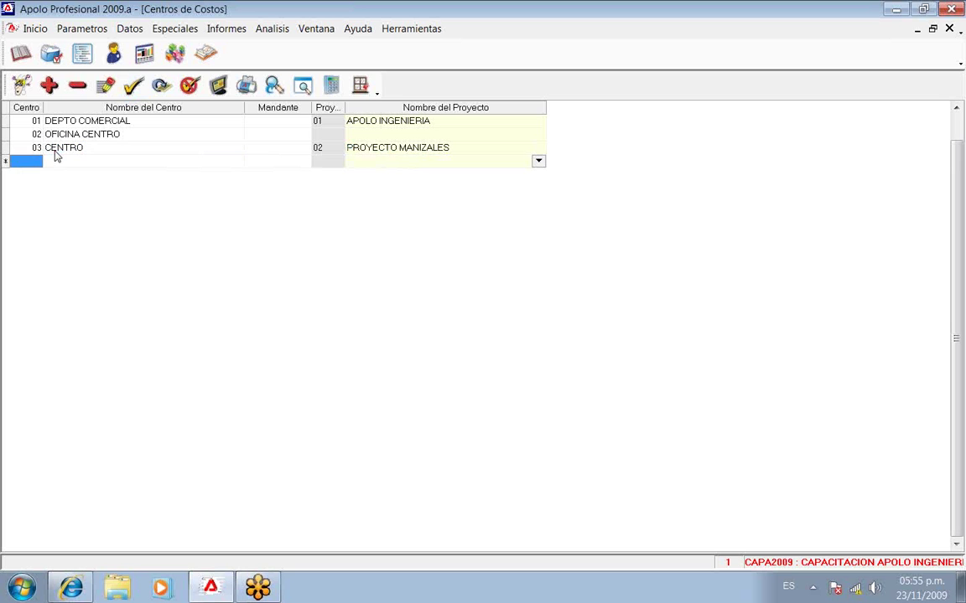
text(04)
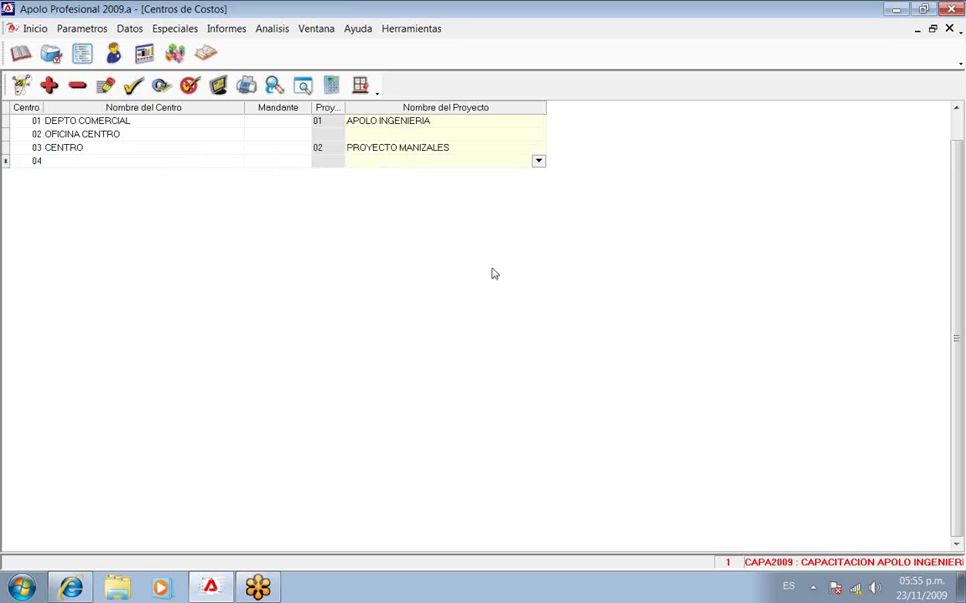
text(ALTA SUIZA)
click(539, 161)
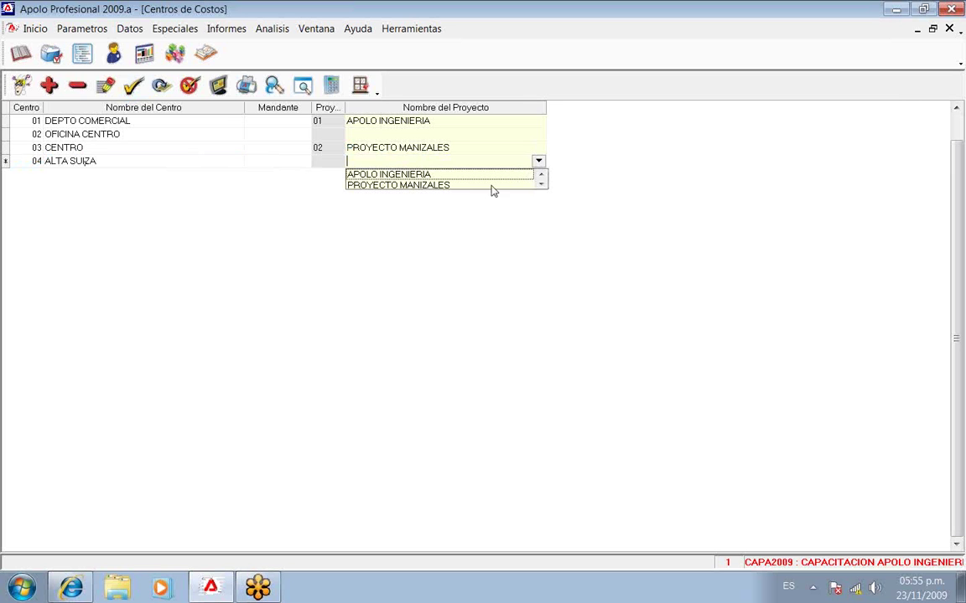
click(461, 186)
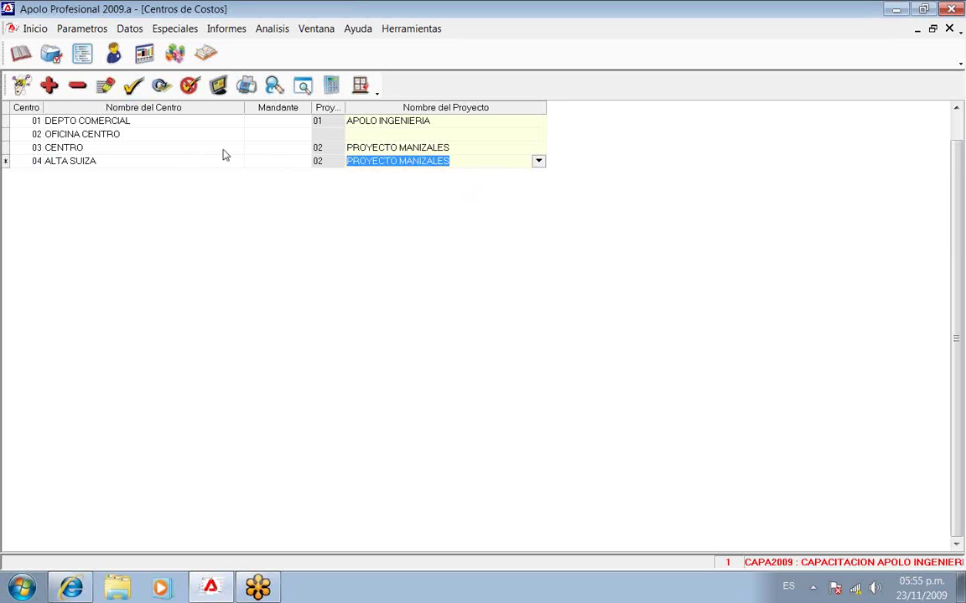
Insert a cost center with code 05 named CABLE, assign it to PROYECTO MANIZALES, and save it
click(49, 85)
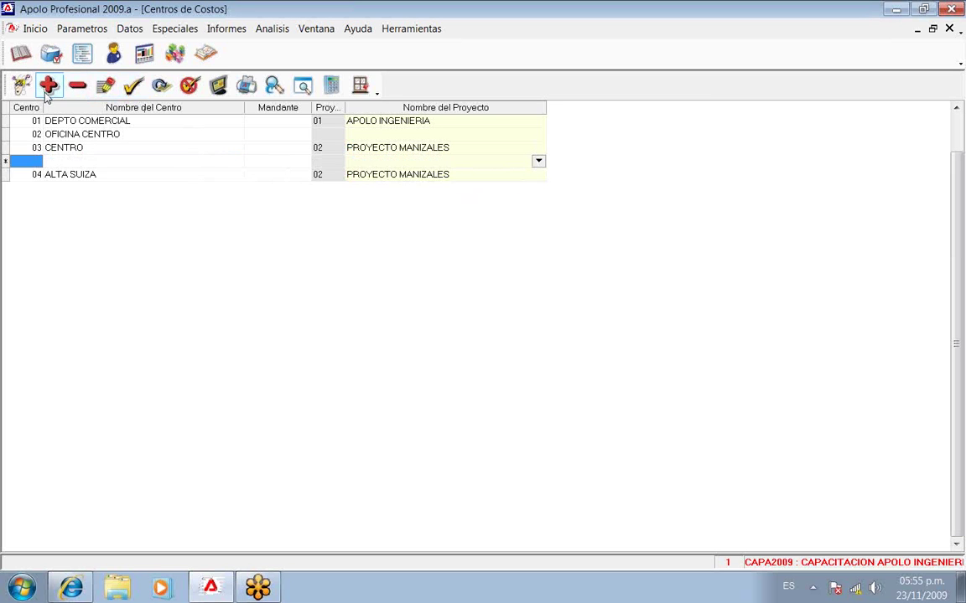
text(05 )
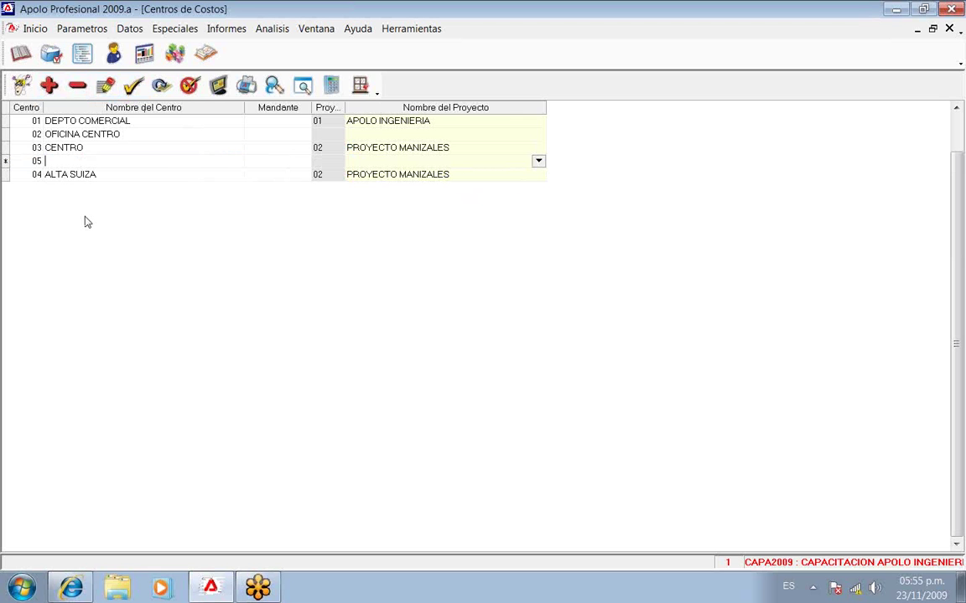
text(CABLE)
click(538, 160)
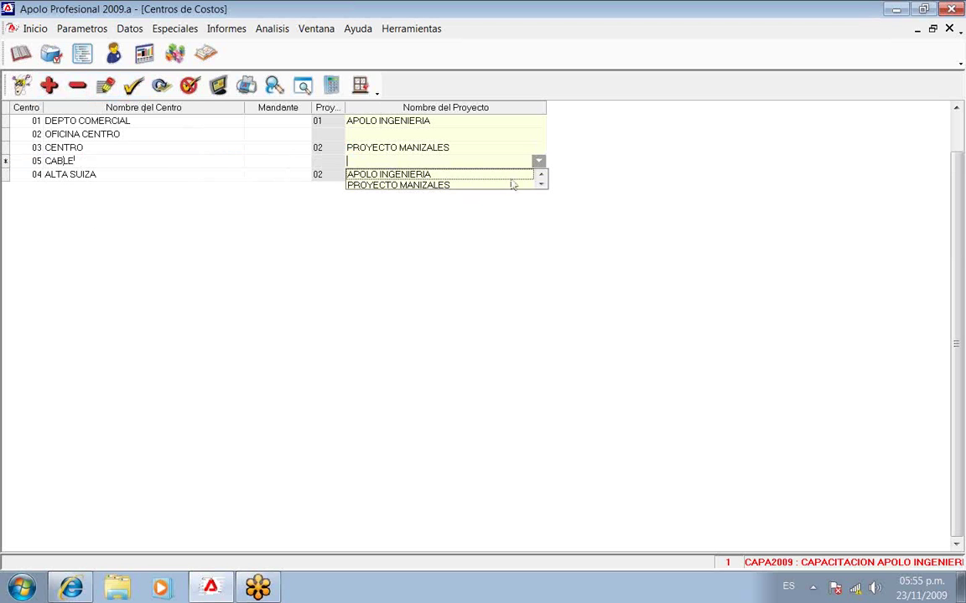
click(444, 185)
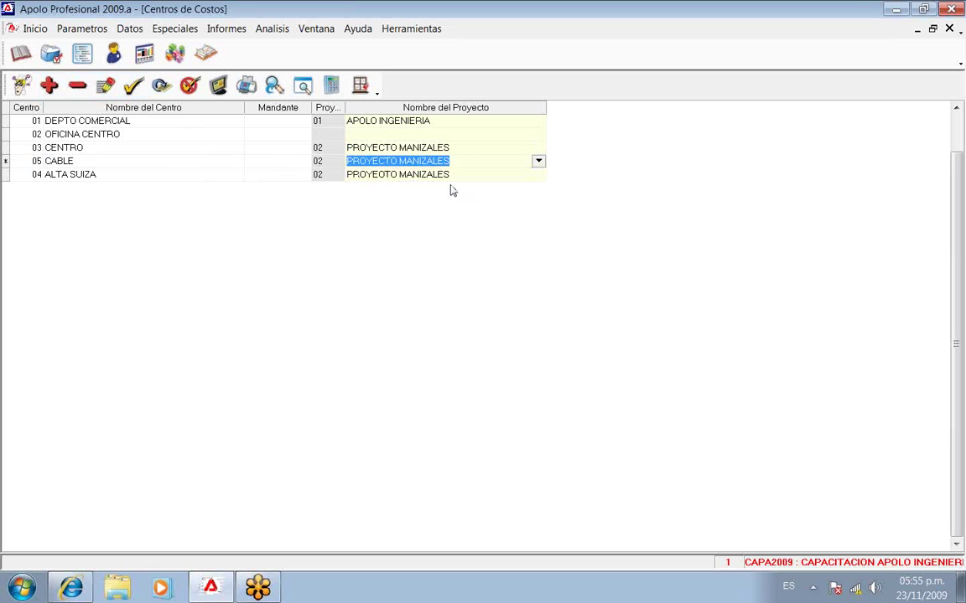
click(133, 87)
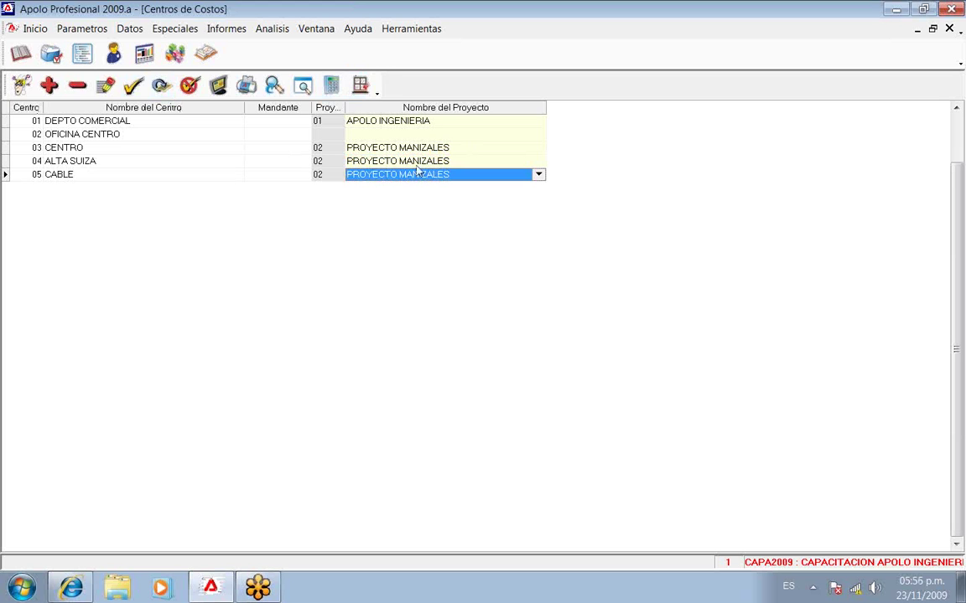
Open the projects list, select project 02, PROYECTO MANIZALES, and review its refreshed list of assigned cost centers
click(130, 30)
click(169, 67)
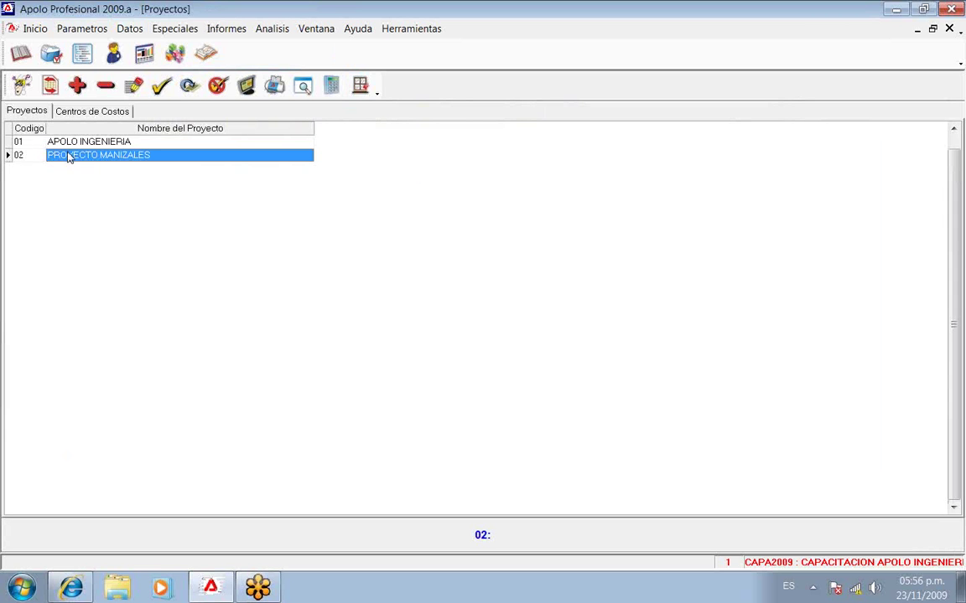
click(26, 158)
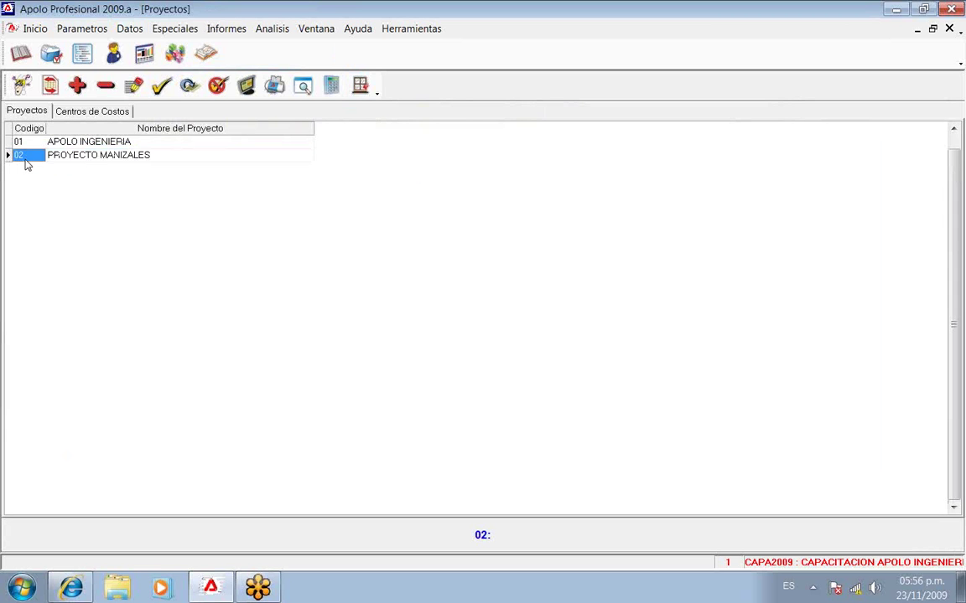
click(80, 163)
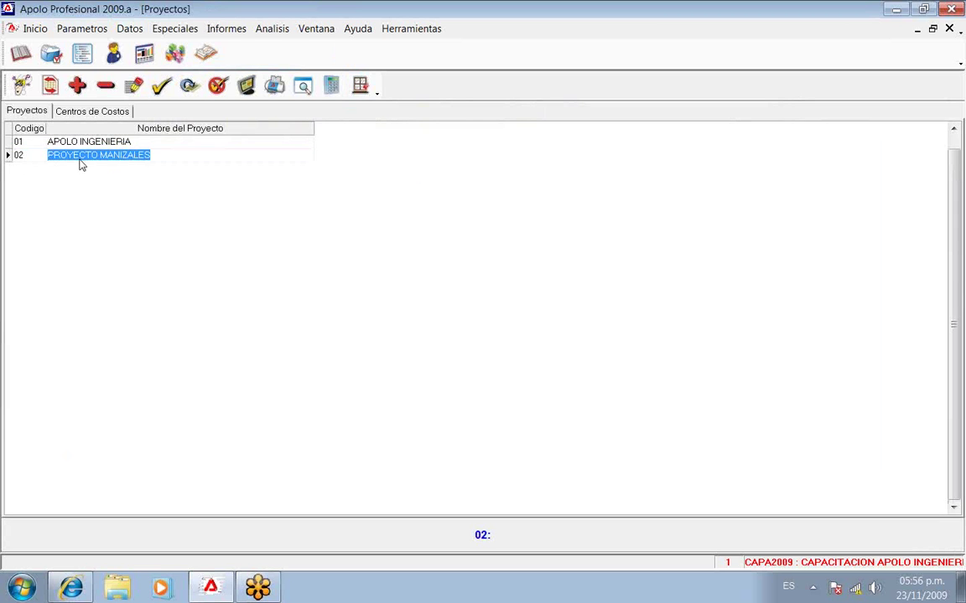
click(89, 114)
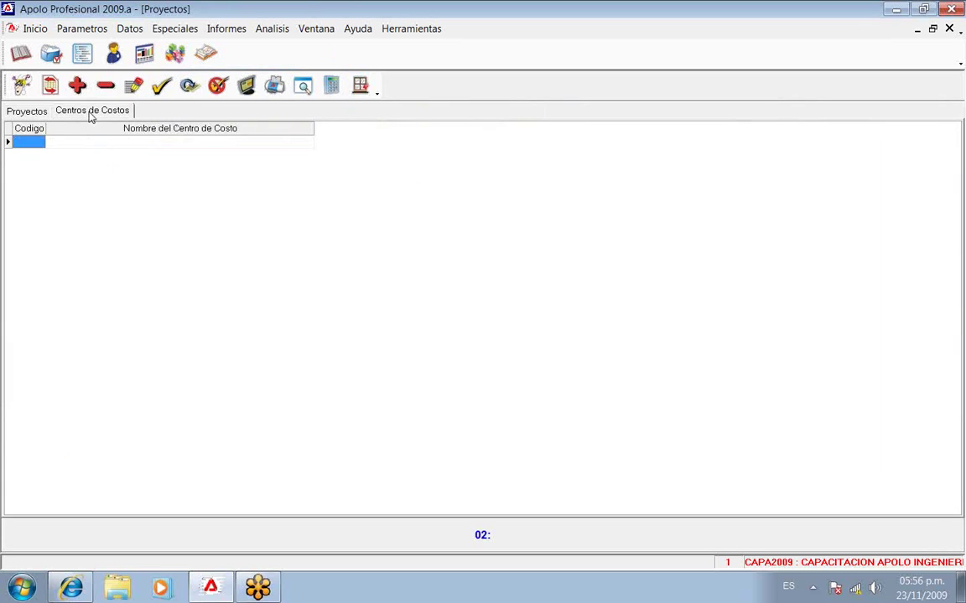
click(189, 91)
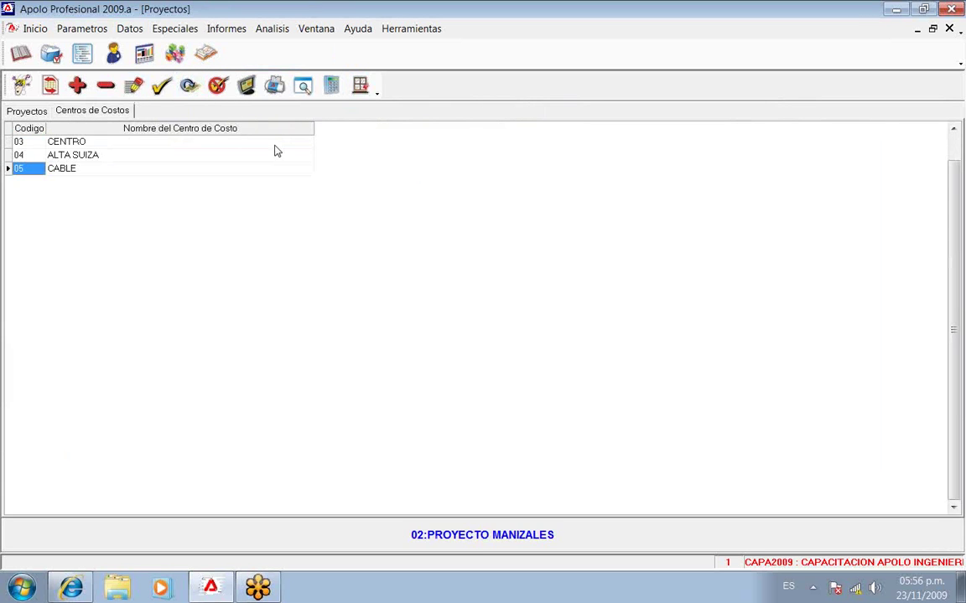
key(Up)
key(Up)
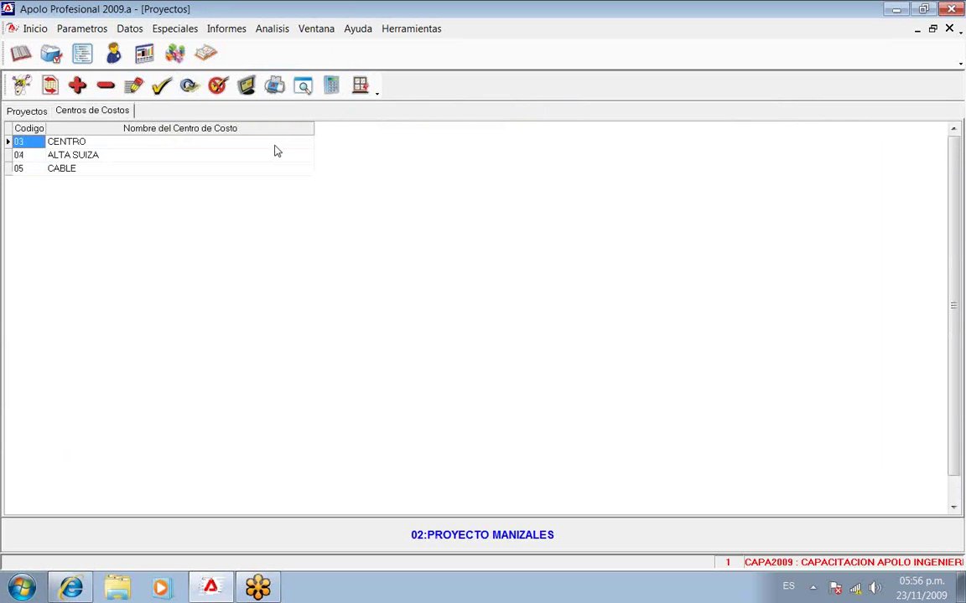
key(Down)
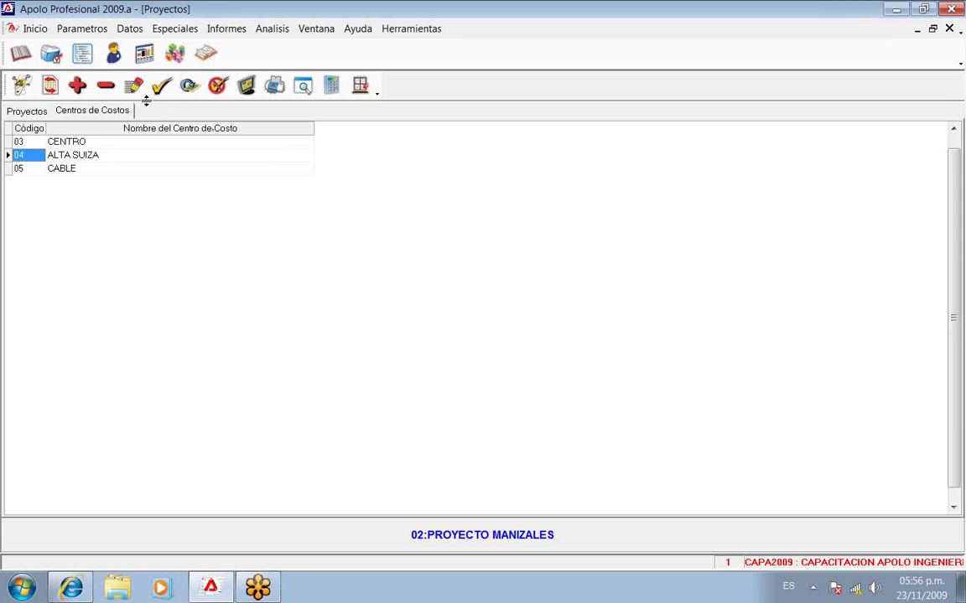
Return to the cost centers list, add code 06 named SUCURSAL PEREIRA without a project, and save it
click(134, 31)
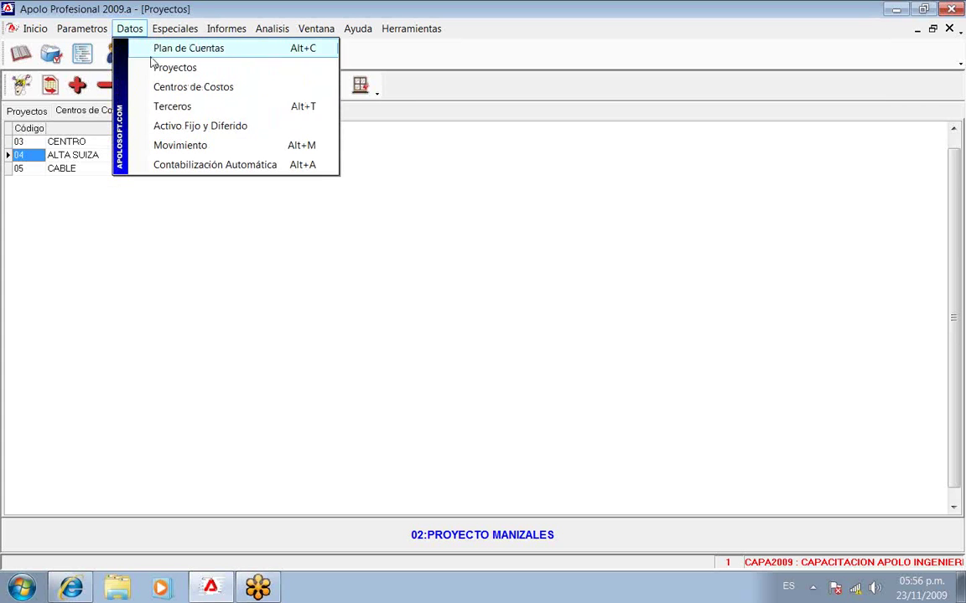
click(185, 94)
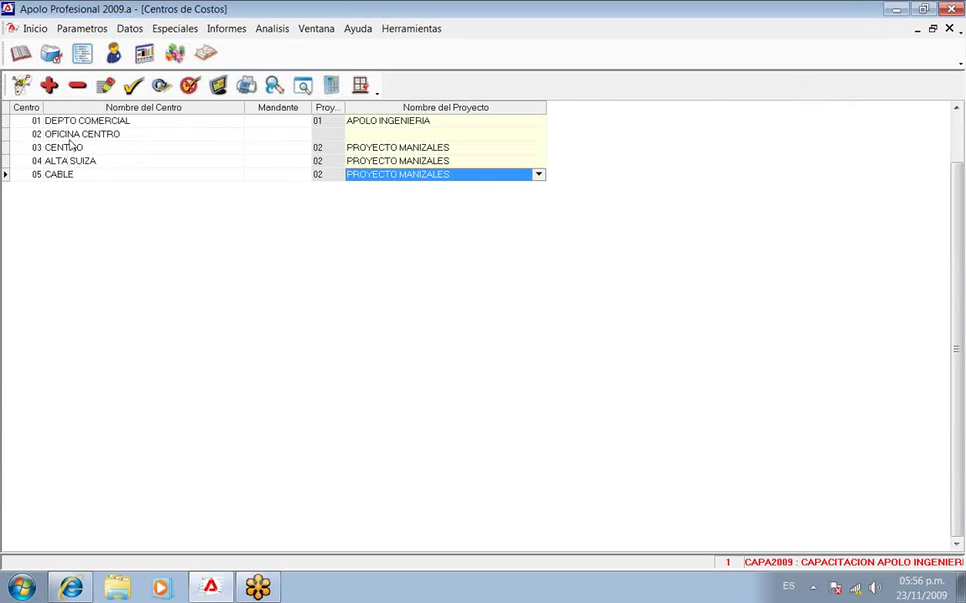
click(49, 85)
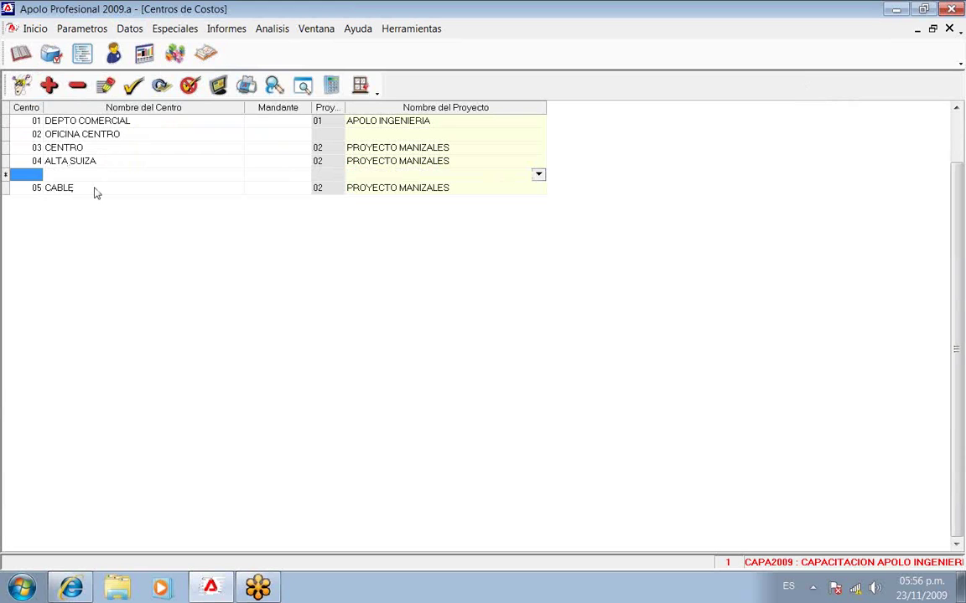
text(06SUCURSA)
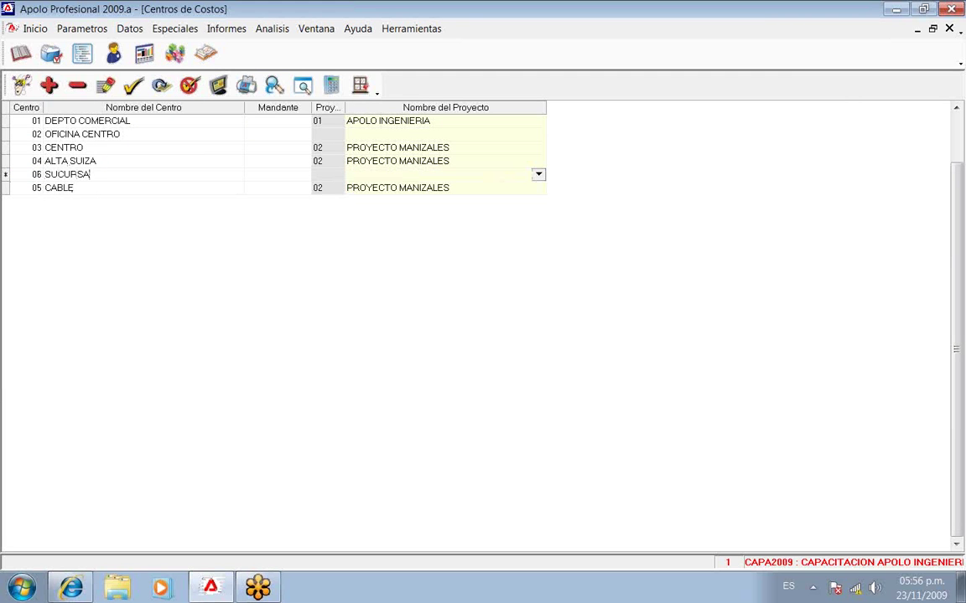
text(L PEREIRA)
click(133, 86)
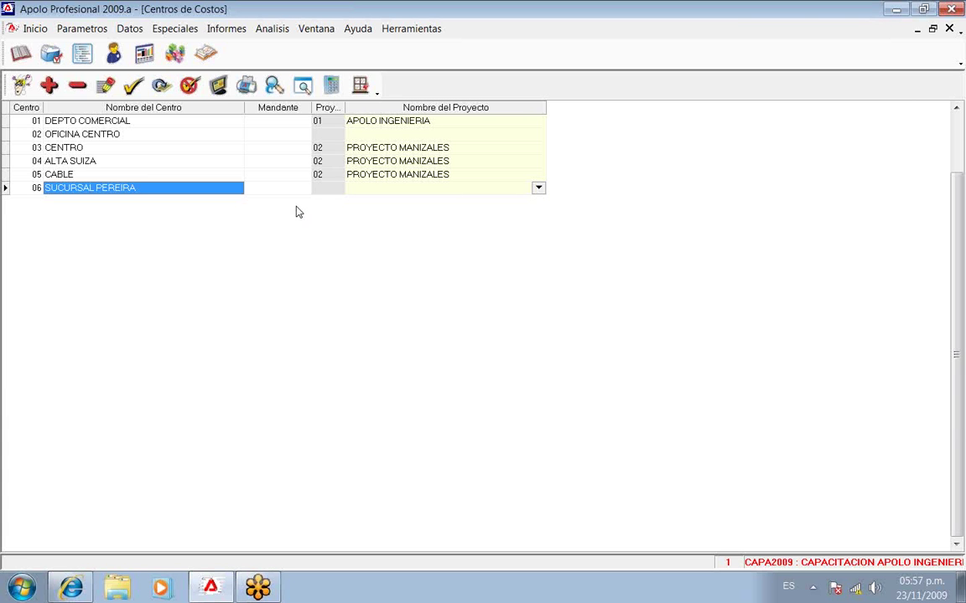
key(Up)
key(Up)
key(Up)
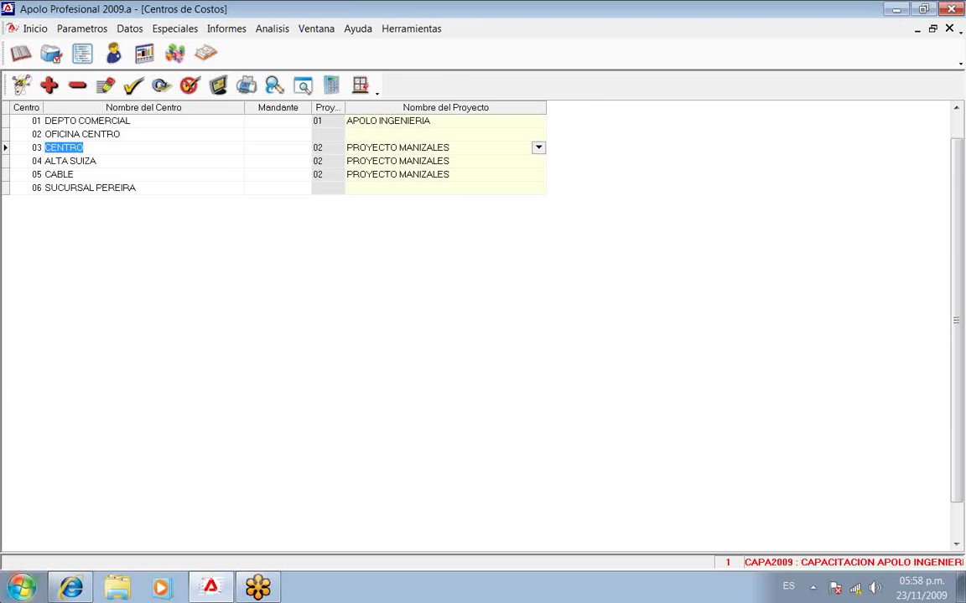
Switch to the Google Docs presentation in Internet Explorer and advance to slide 4, the closing slide
key(alt+Tab)
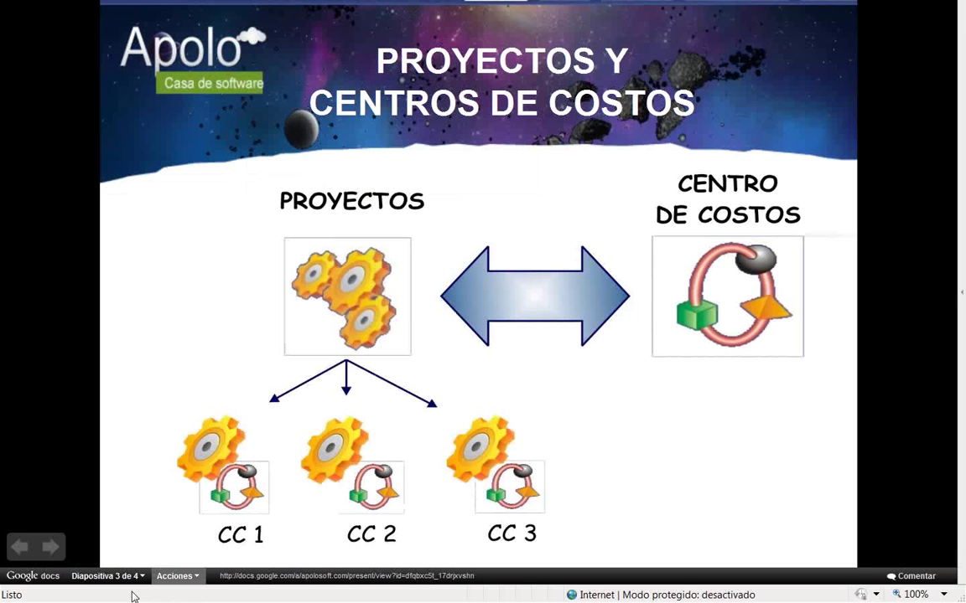
click(50, 549)
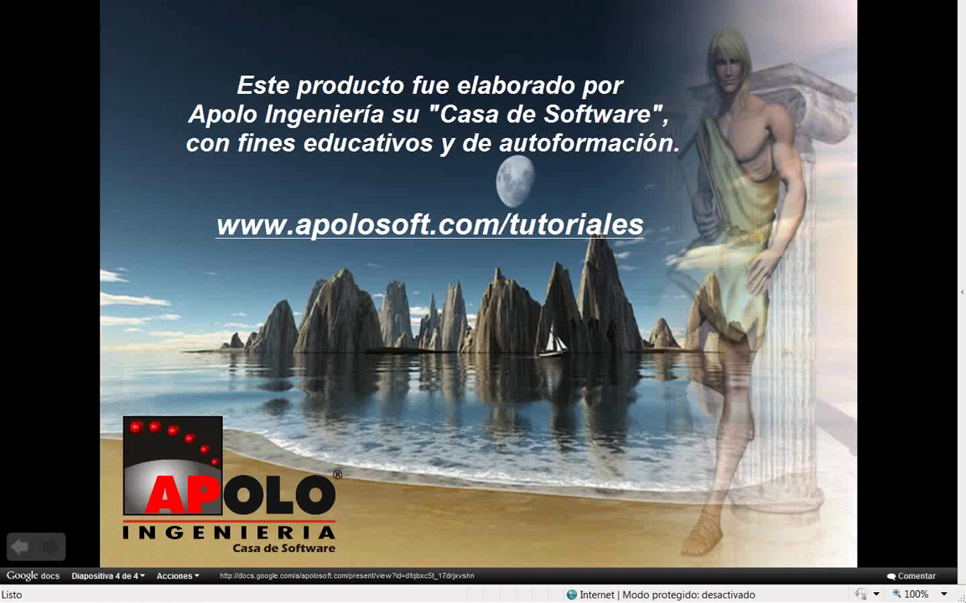